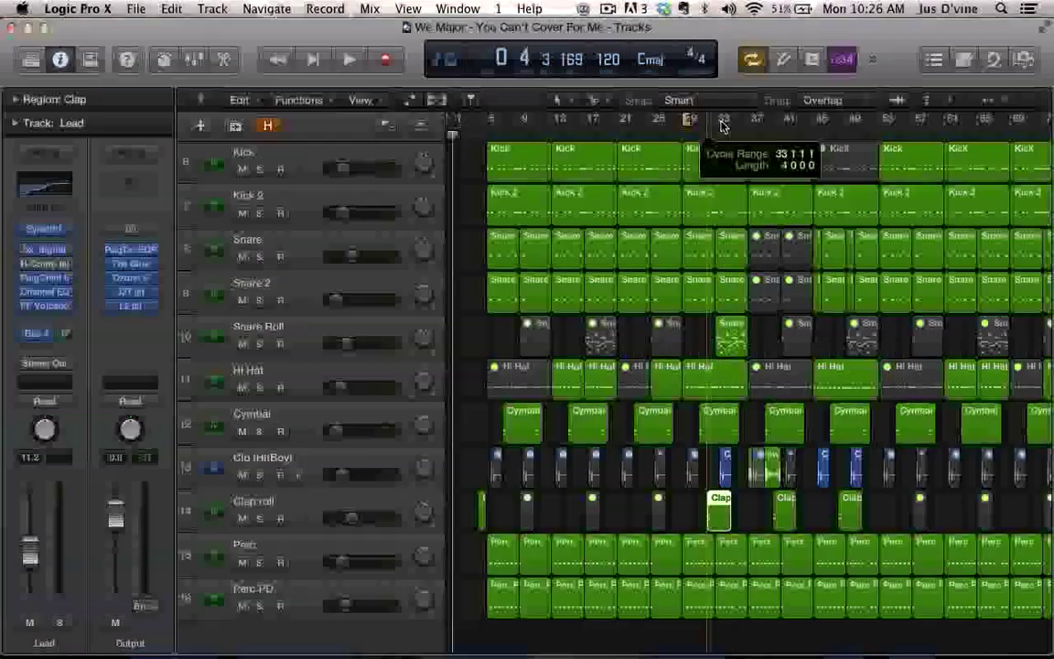
Step: Set the cycle to bars 29–36 (29 1 1 1, length 8) and start playback
left_click_drag(723, 125, 748, 129)
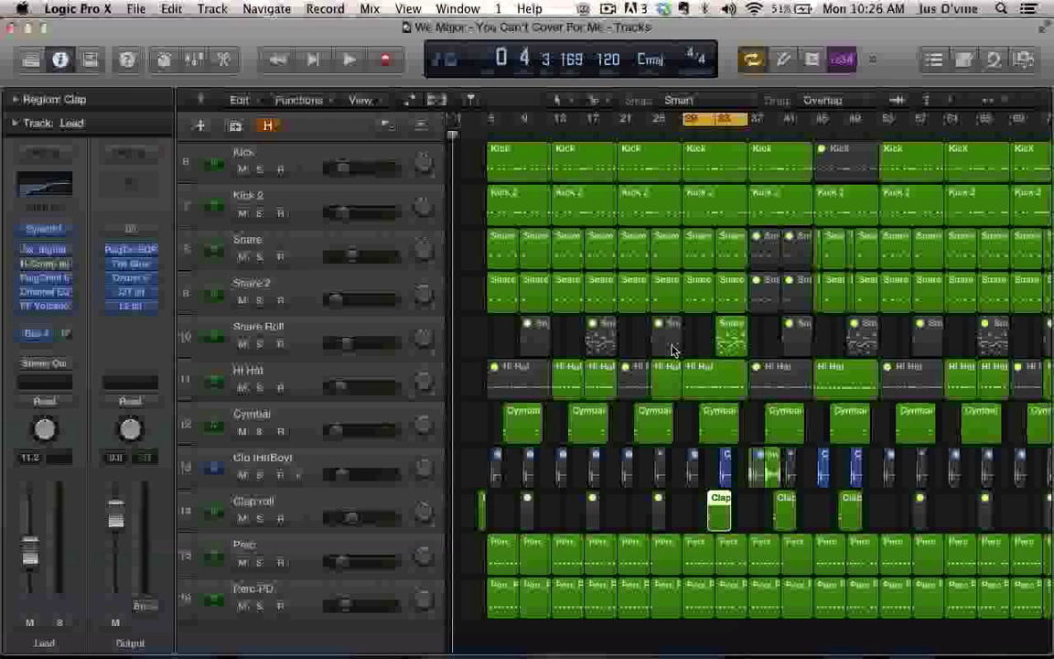
key("space")
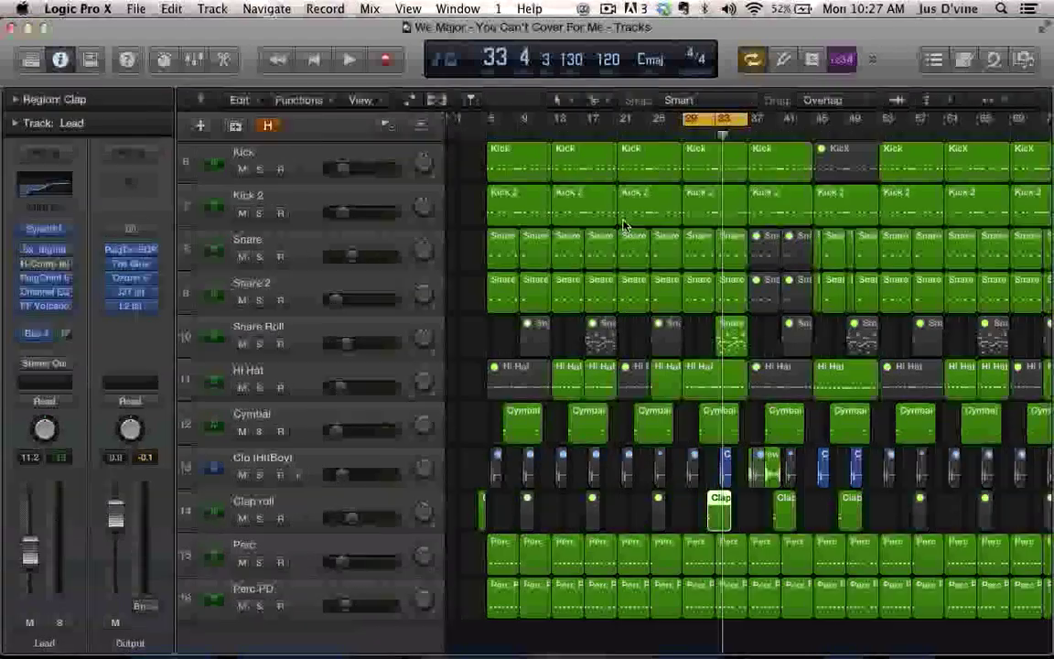
Step: Switch the LCD to the Custom display and change the division from /16 to /64
left_click(445, 60)
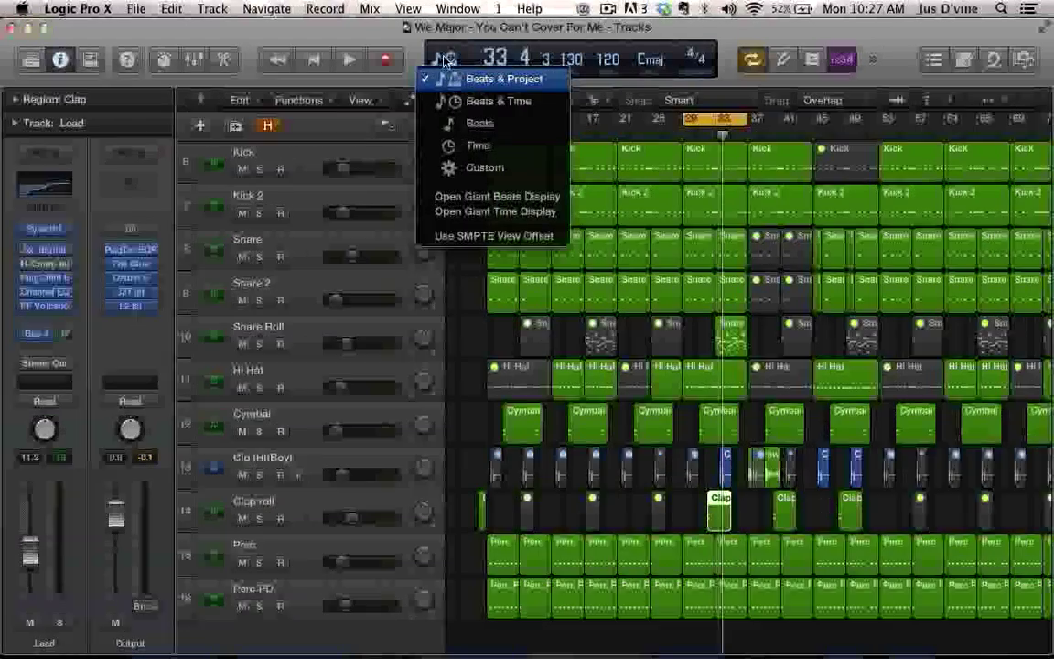
left_click(462, 167)
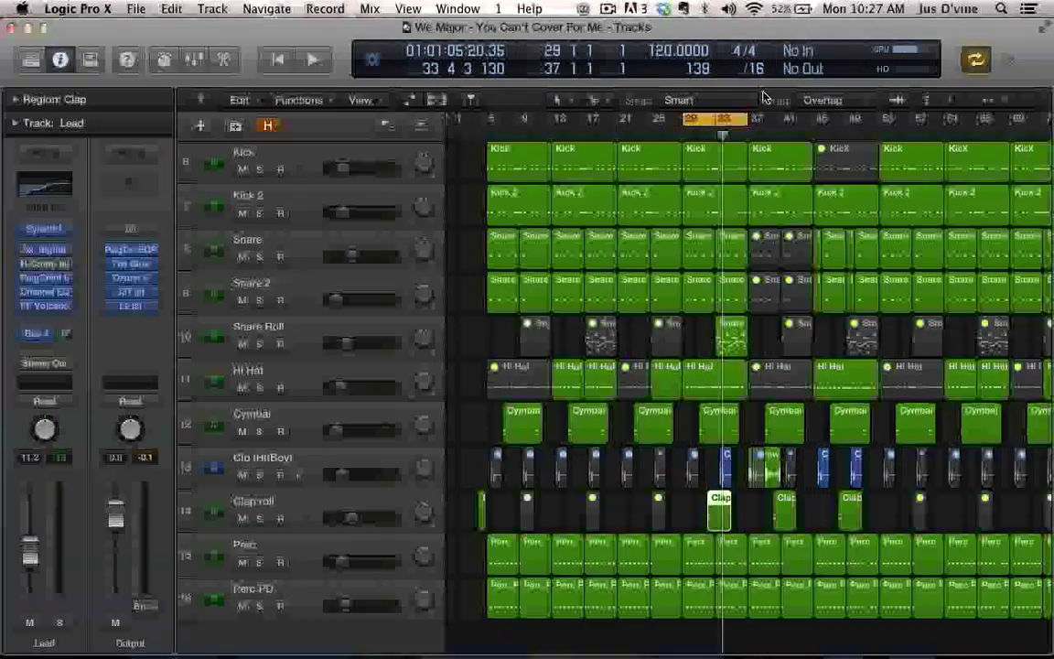
left_click(732, 70)
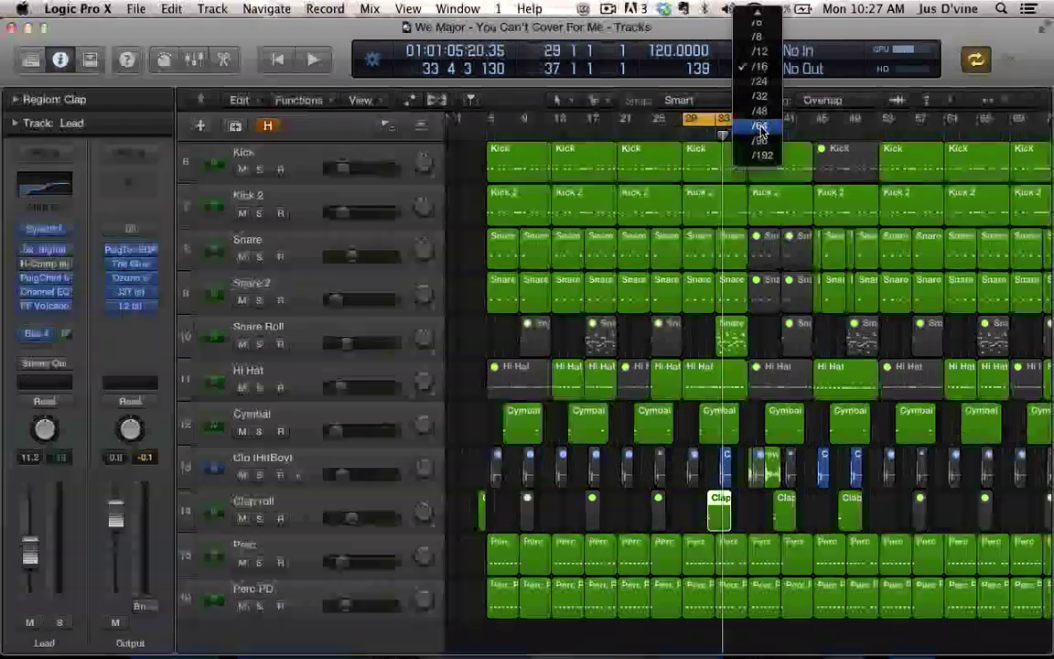
left_click(761, 128)
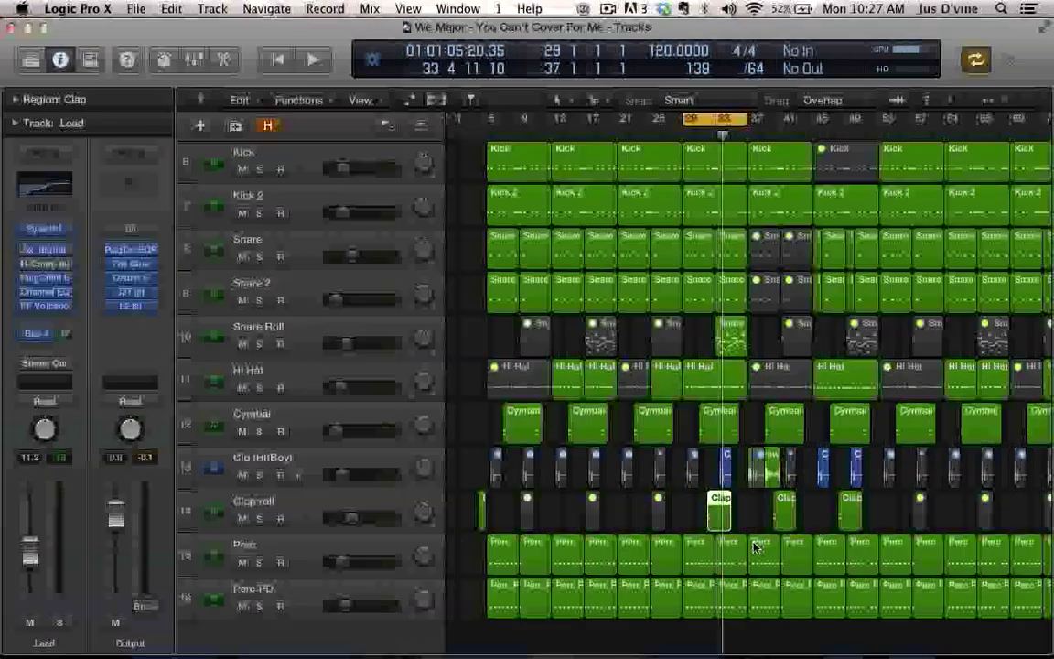
Step: Open the Clap region in the Piano Roll and deselect all its notes
double_click(719, 504)
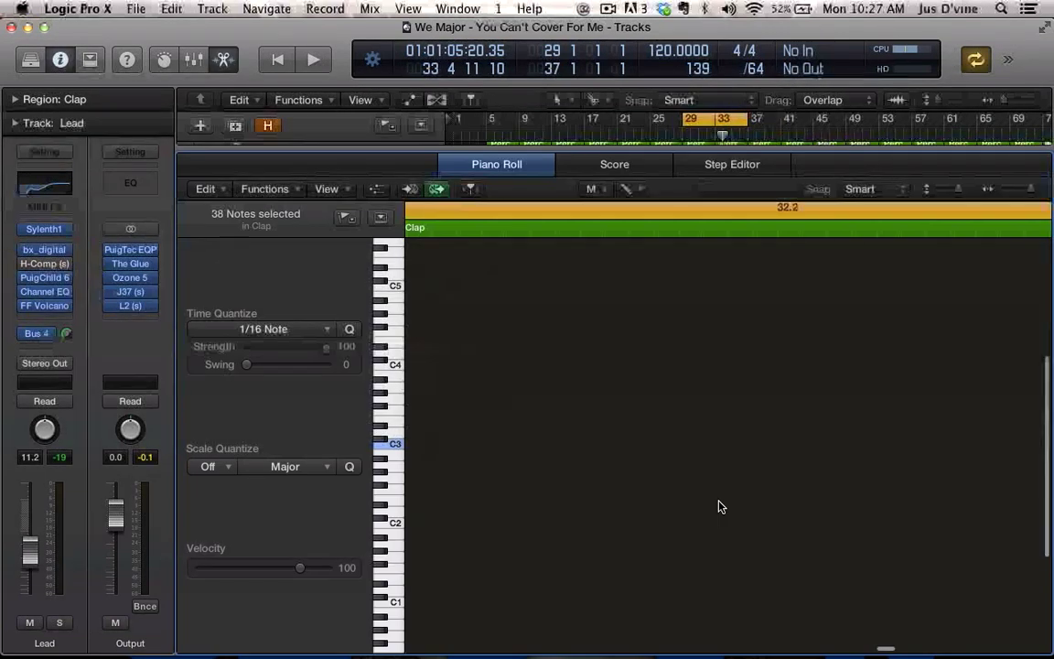
key("x")
key("x")
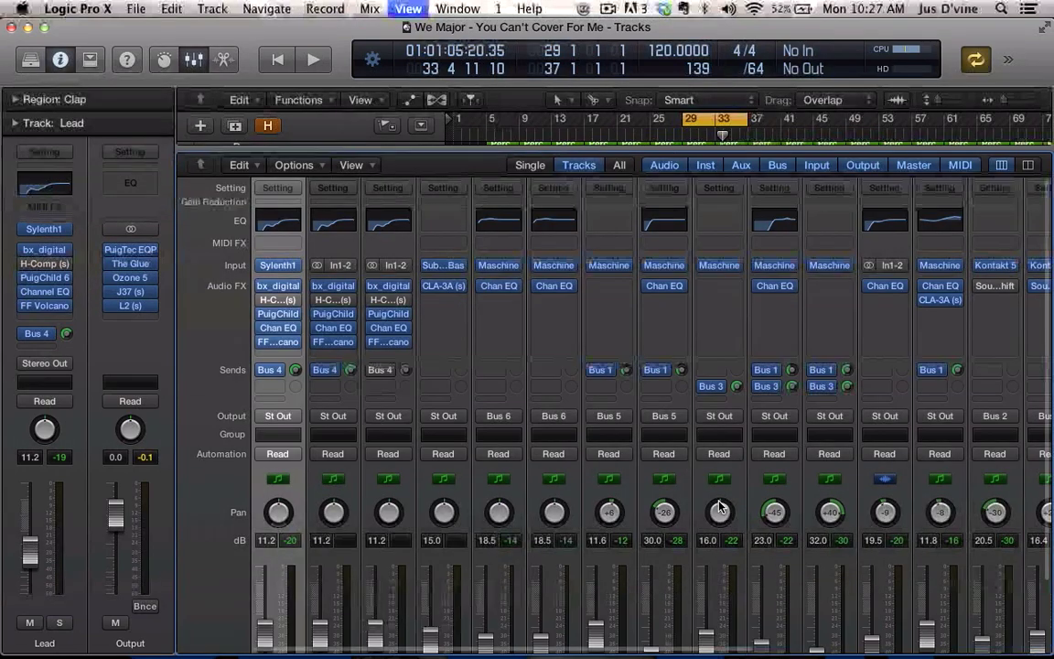
double_click(716, 502)
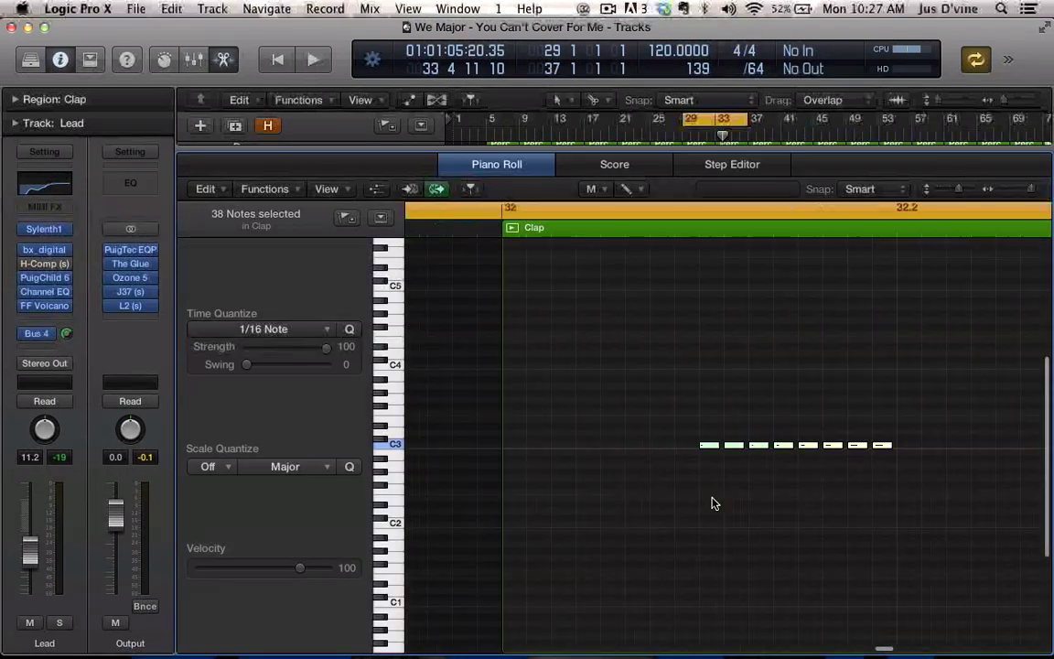
scroll(626, 391, "down", 1)
left_click(622, 388)
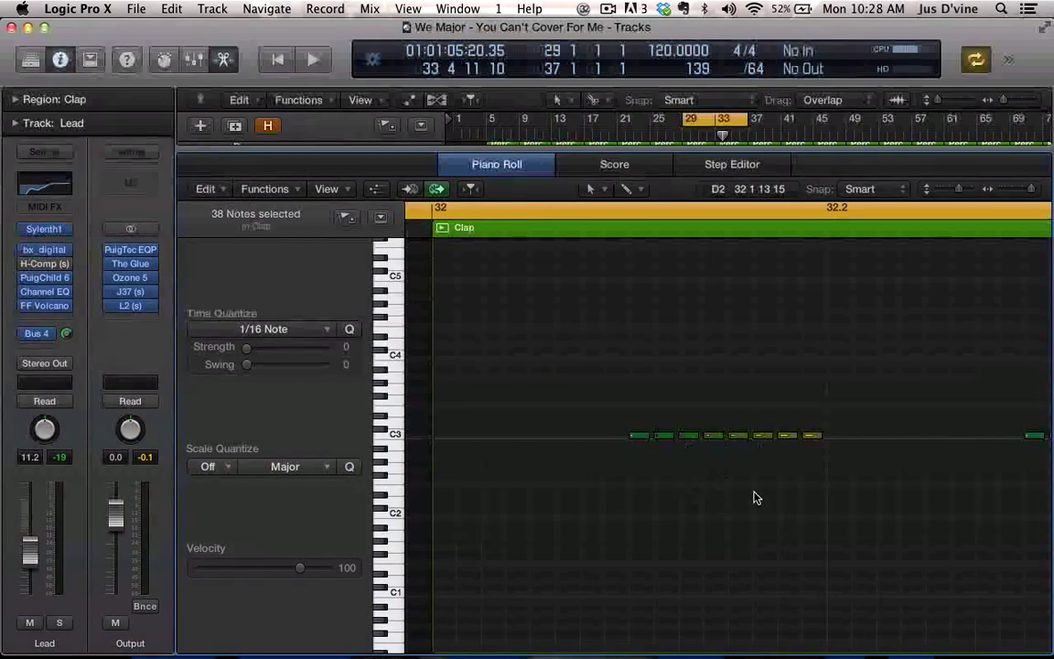
Step: Toggle the note division to /16 and back to /64
left_click(756, 69)
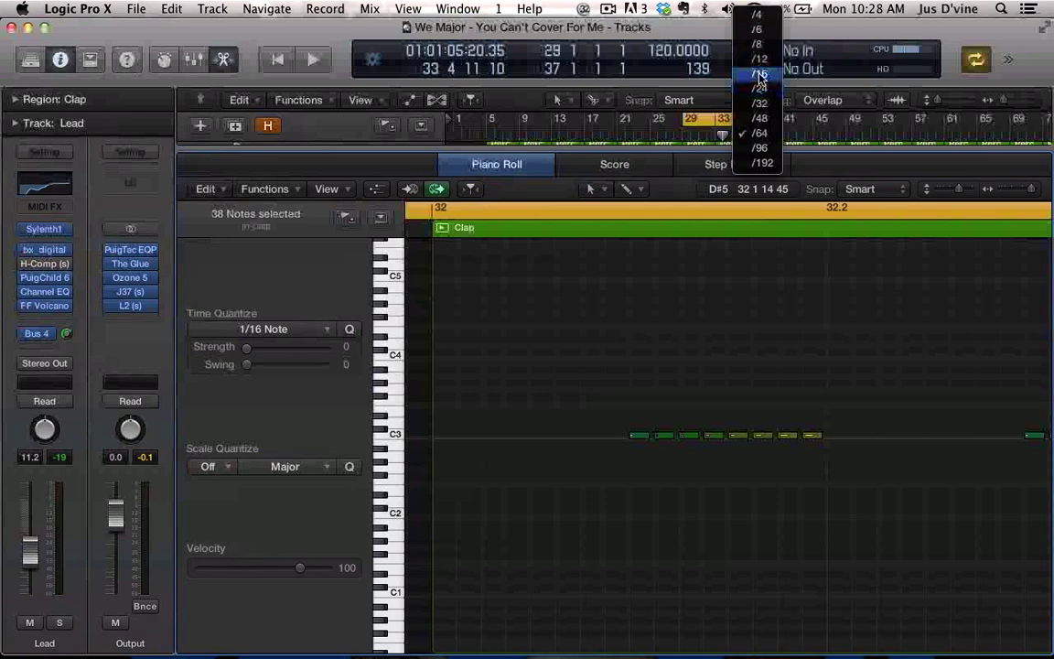
left_click(758, 71)
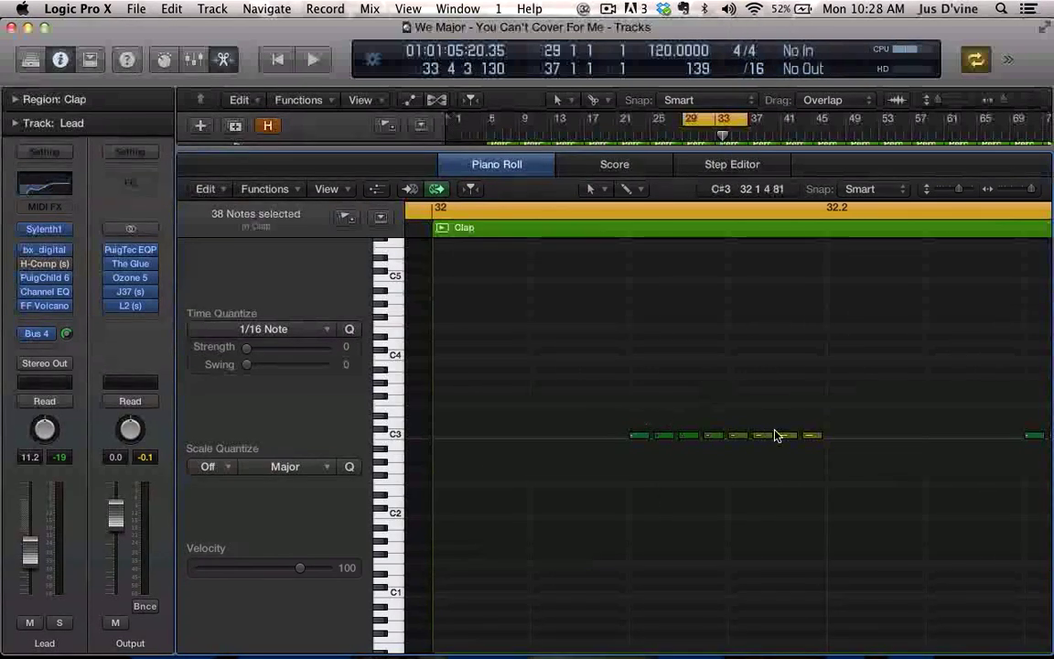
left_click(756, 68)
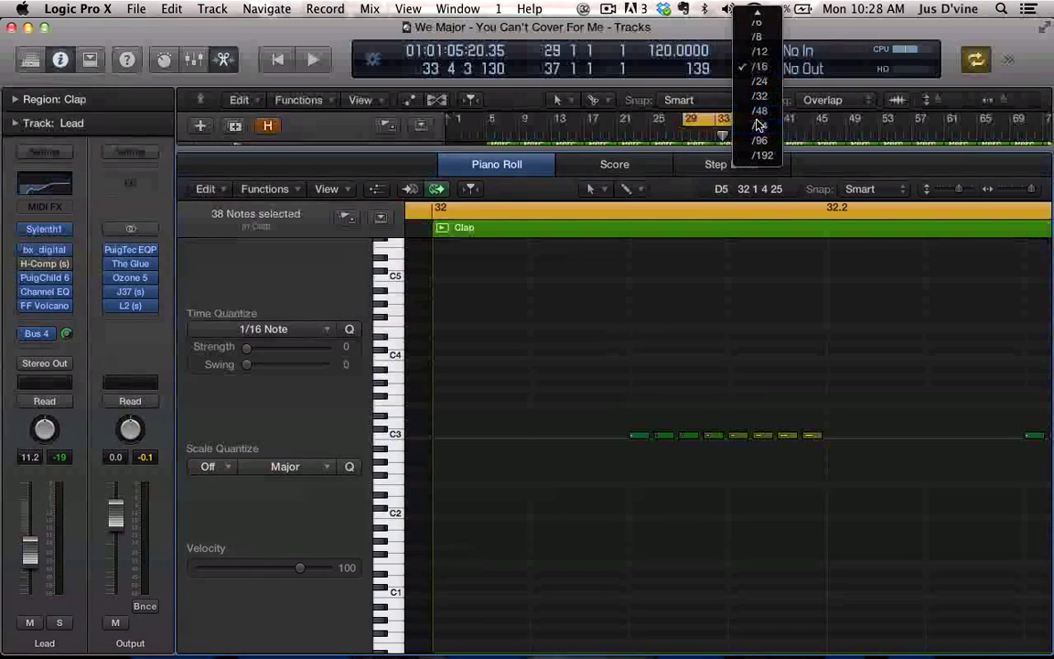
left_click(759, 126)
key("t")
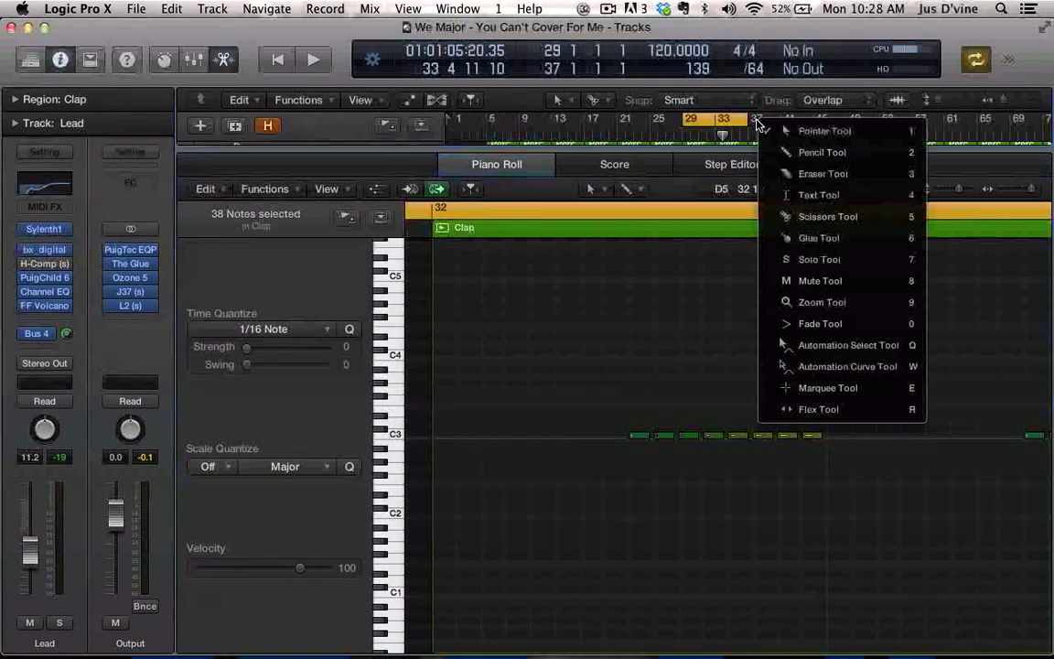
Step: Select the row of eight existing C3 clap notes and delete them
left_click(802, 154)
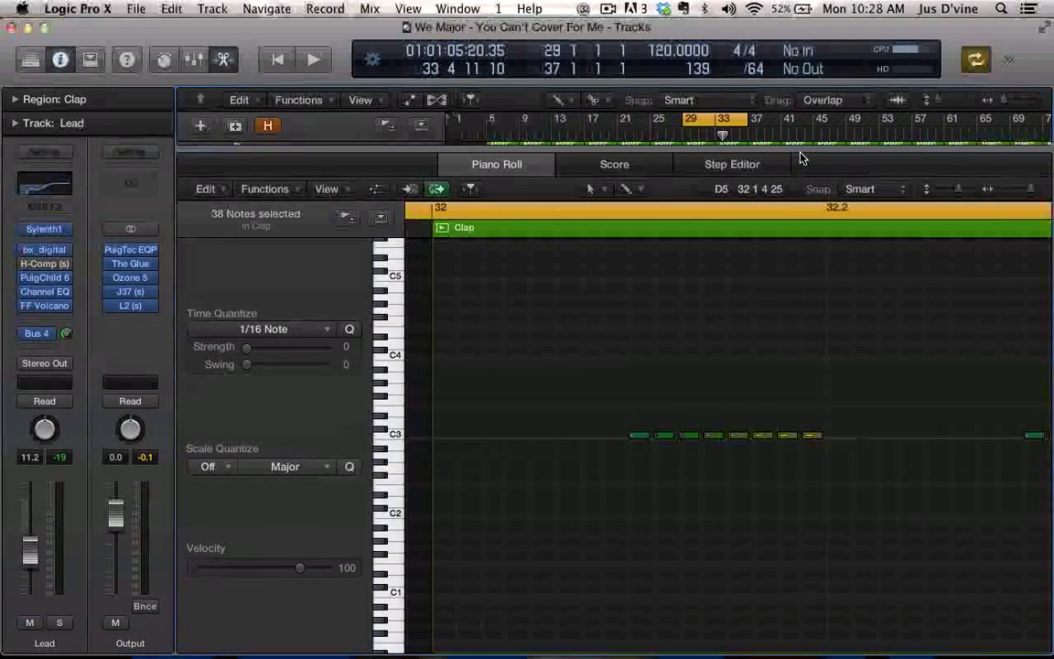
left_click_drag(701, 413, 841, 479)
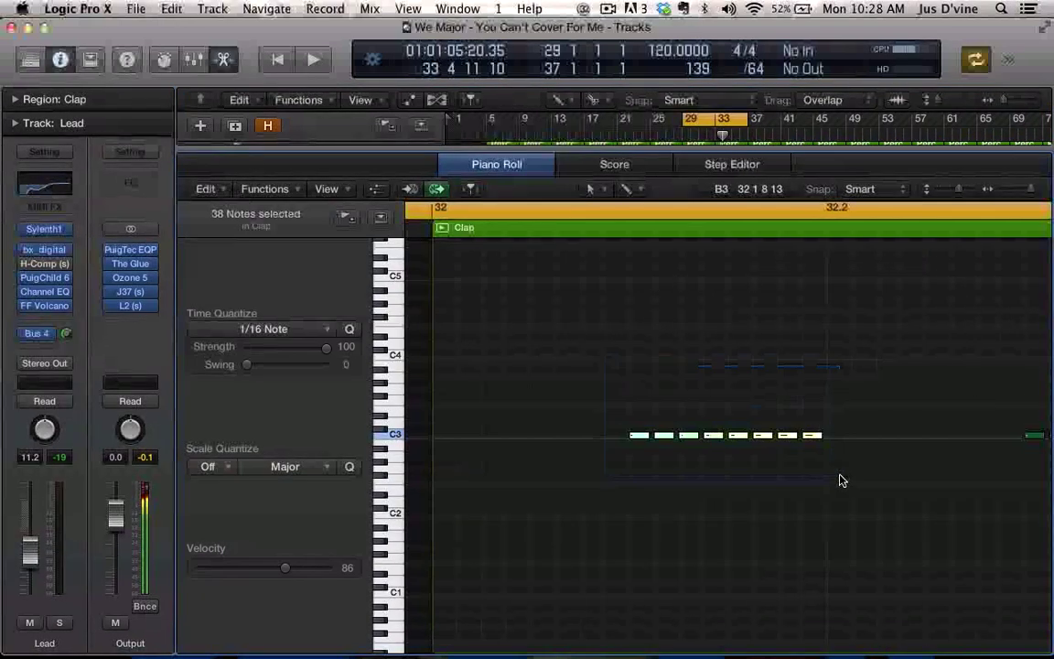
key("Delete")
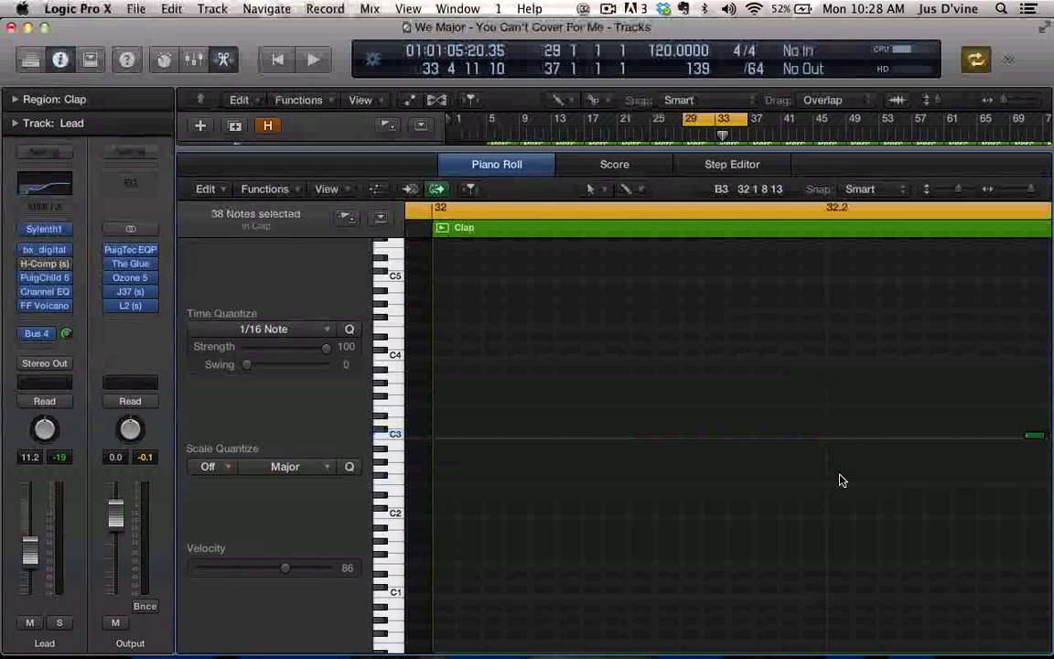
key("t")
key("Return")
key("ctrl+z")
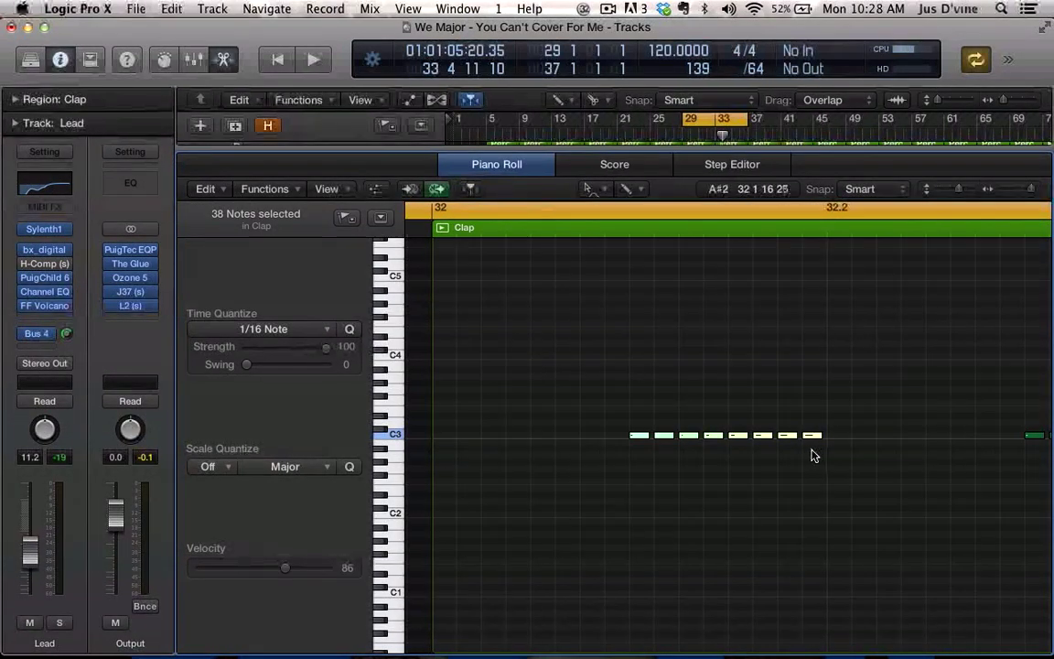
key("Delete")
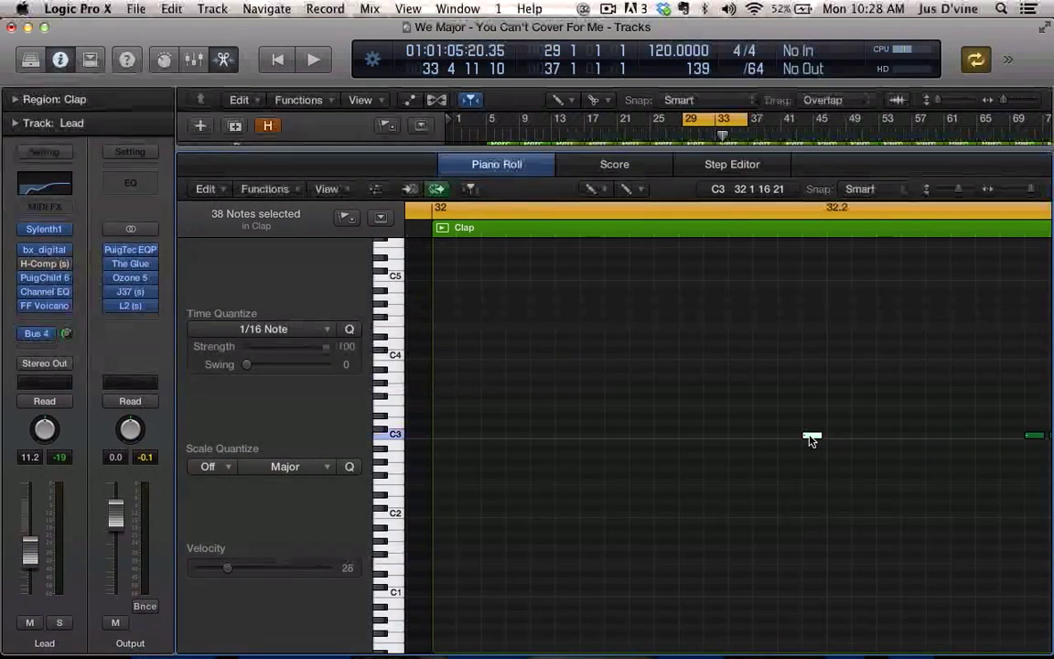
Step: Draw eight short C3 clap notes leftward, ending just before beat 2 of bar 32
left_click(789, 437)
left_click(760, 438)
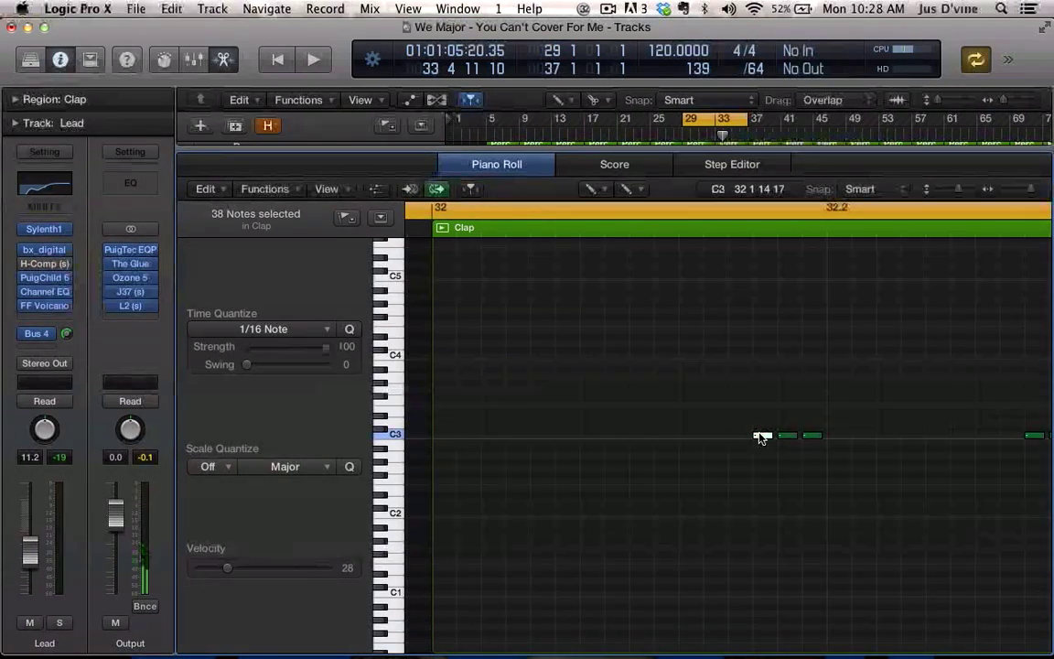
left_click(736, 438)
left_click(711, 438)
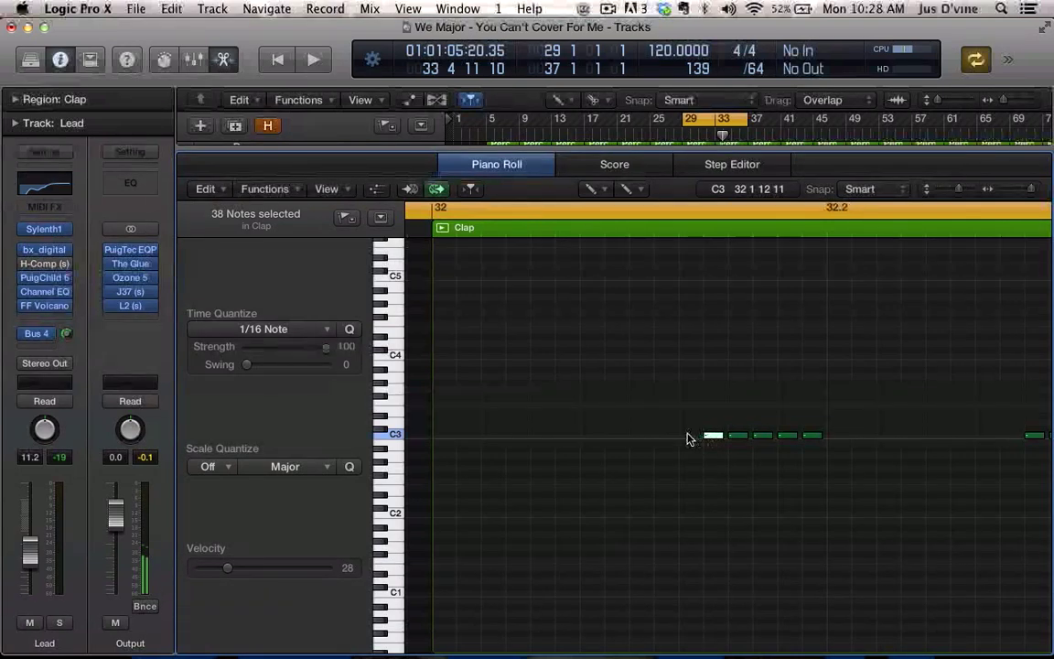
left_click(689, 438)
left_click(664, 437)
left_click(639, 437)
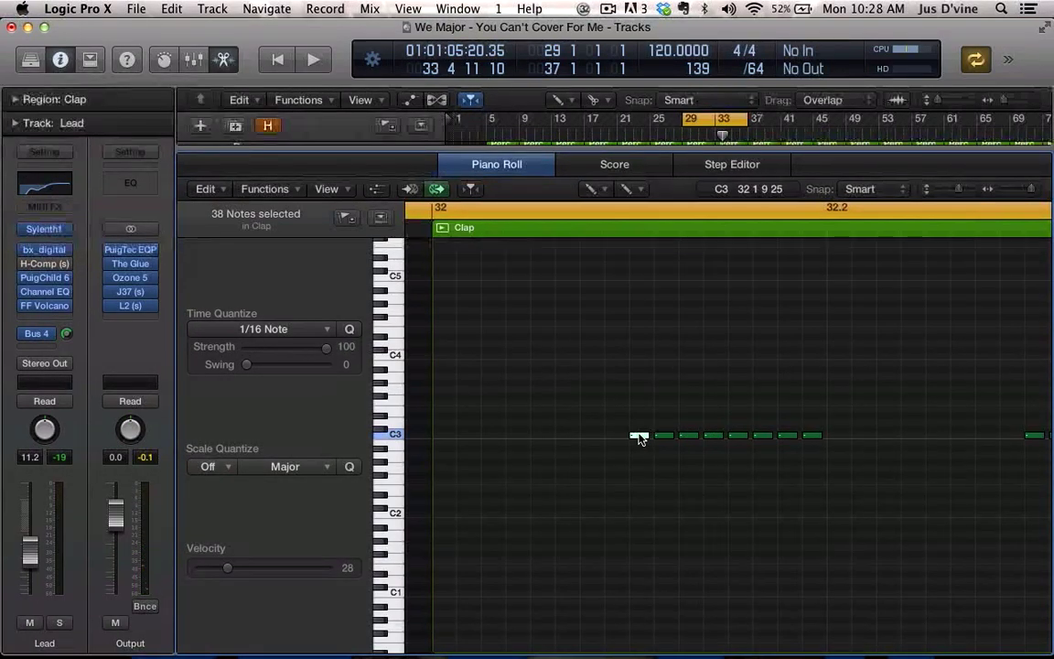
key("Escape")
key("Escape")
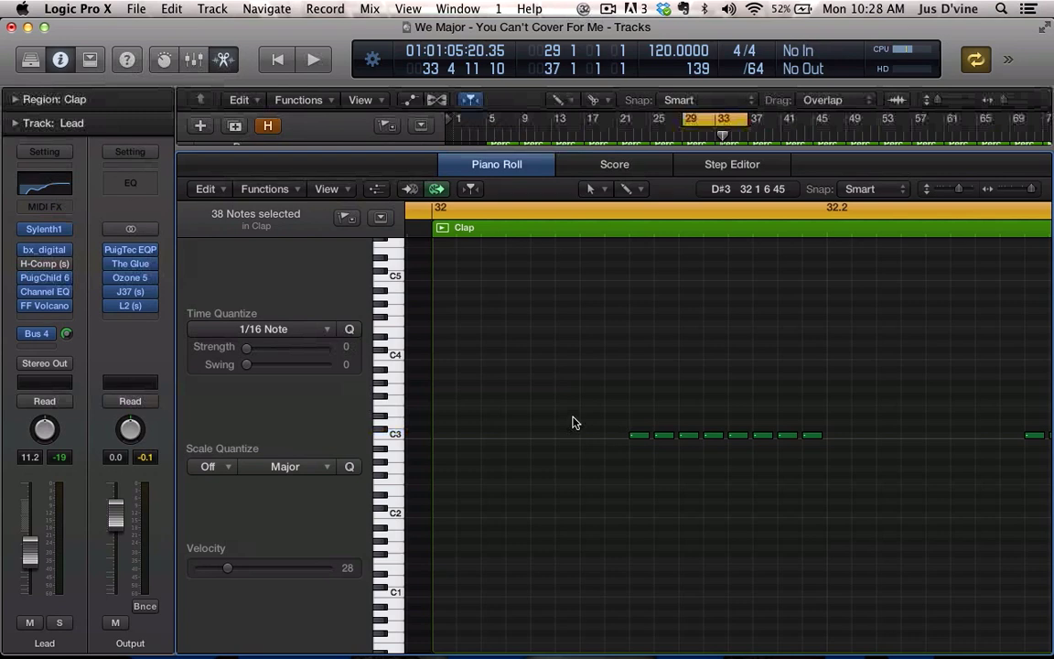
Step: Set the eight clap notes to velocity 115, disable Cycle and play from bar 32
left_click_drag(628, 422, 859, 446)
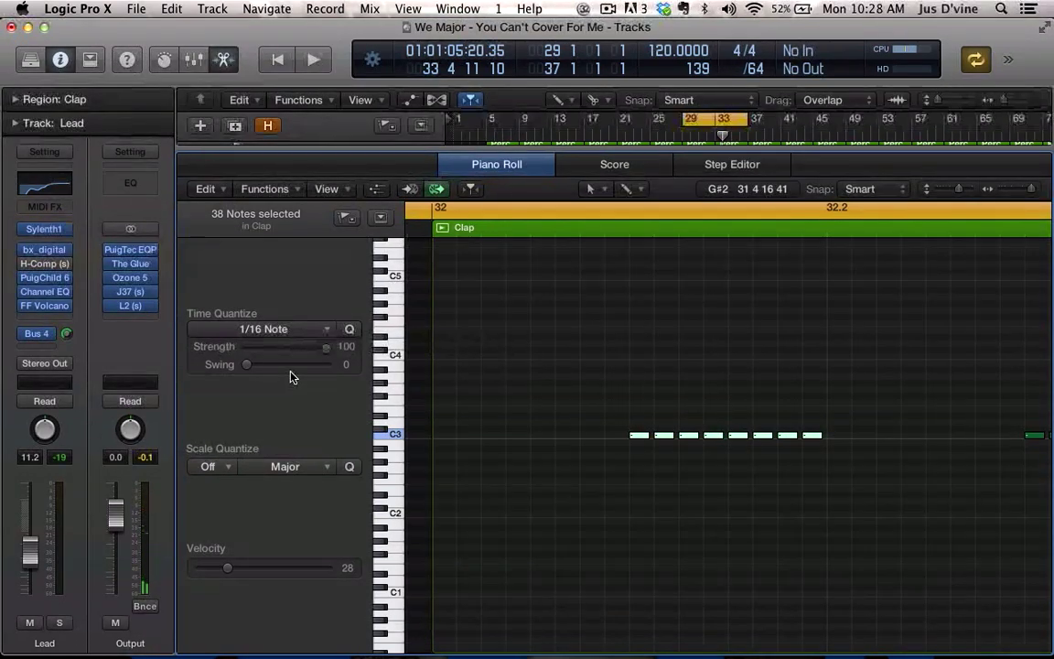
left_click_drag(228, 567, 315, 584)
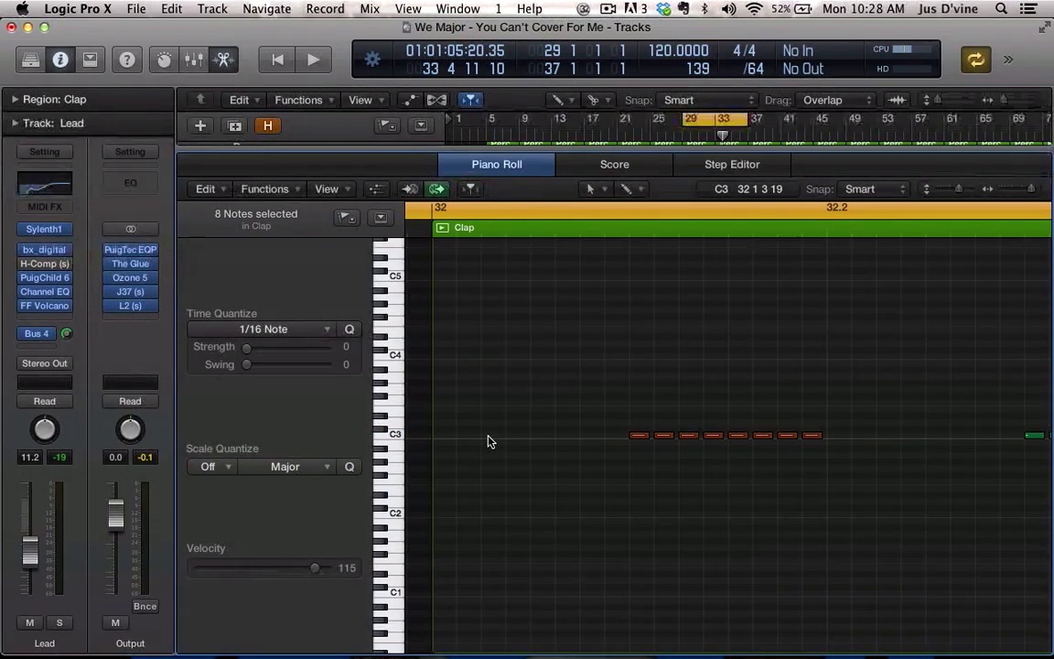
left_click(705, 128)
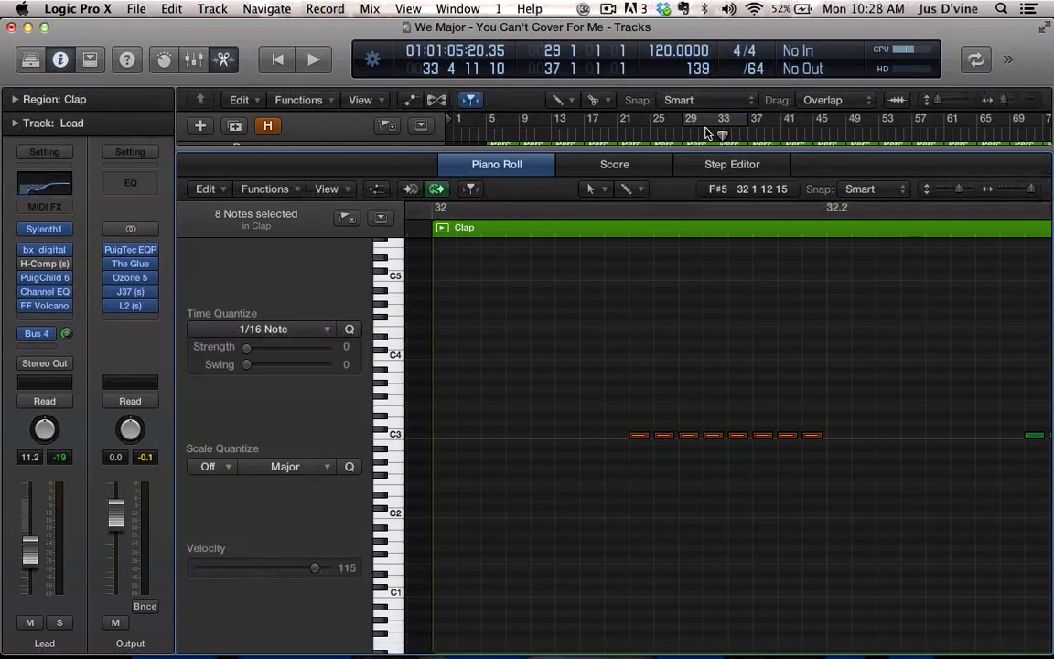
left_click(711, 130)
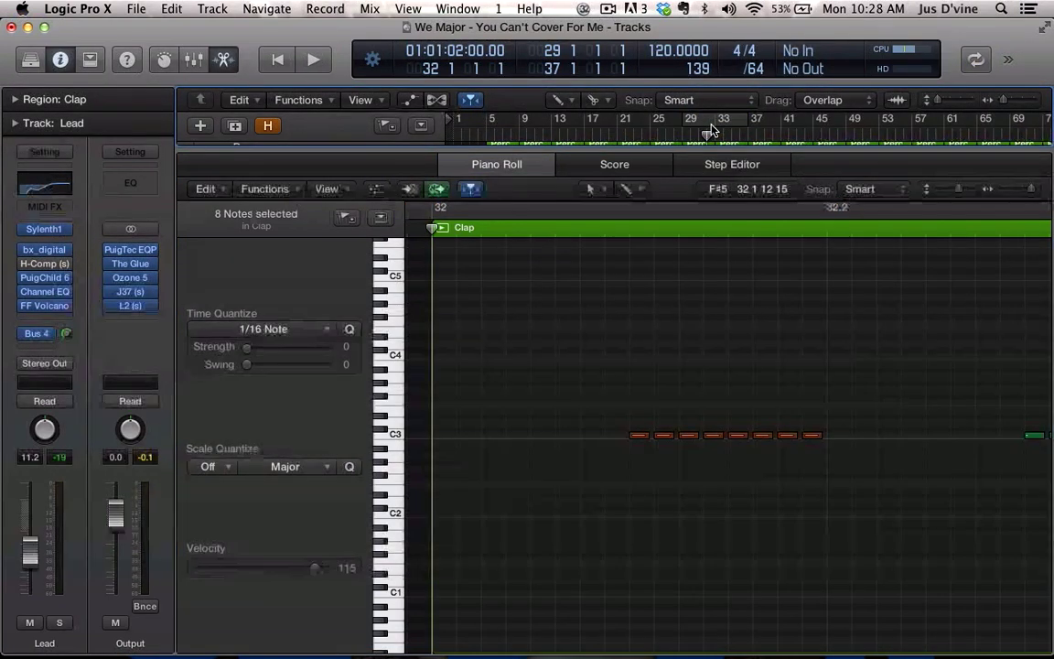
key("space")
key("space")
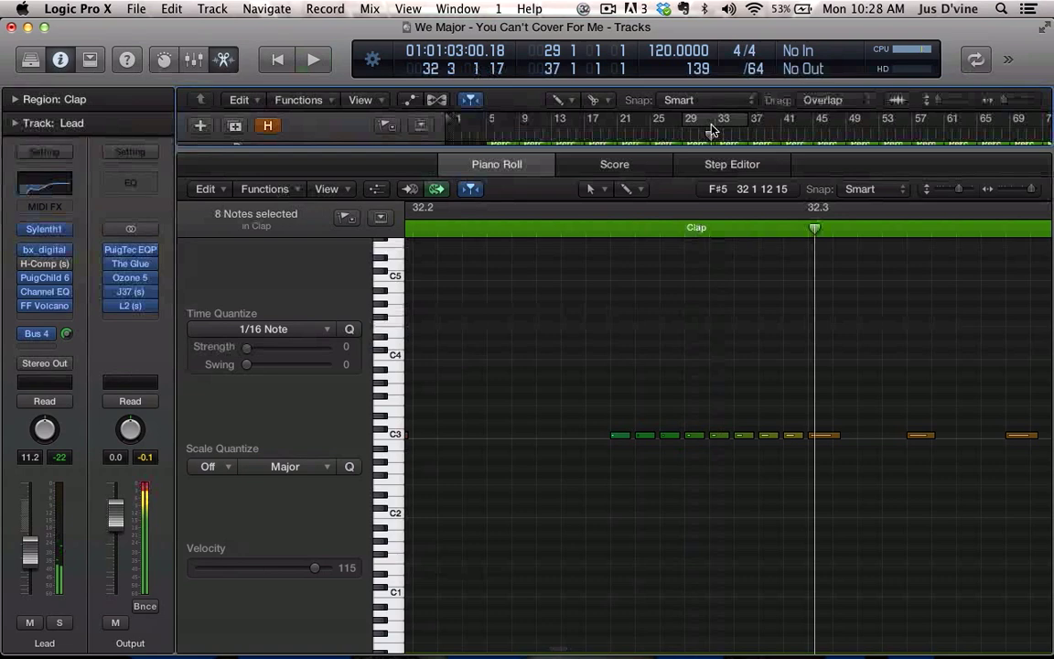
scroll(712, 343, "left", 5)
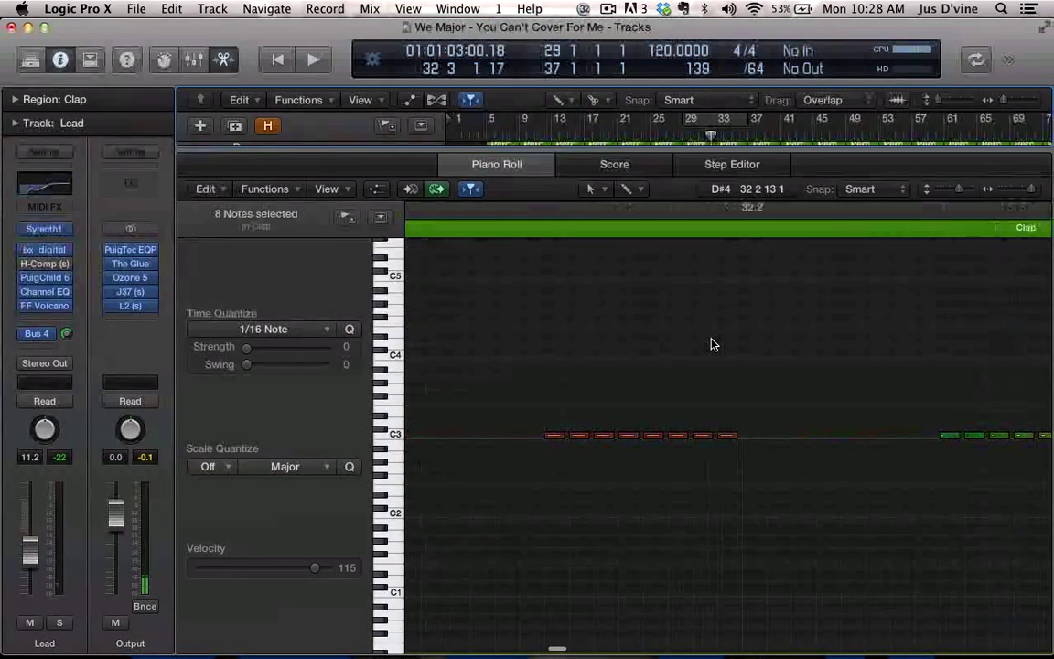
scroll(714, 345, "down", 1)
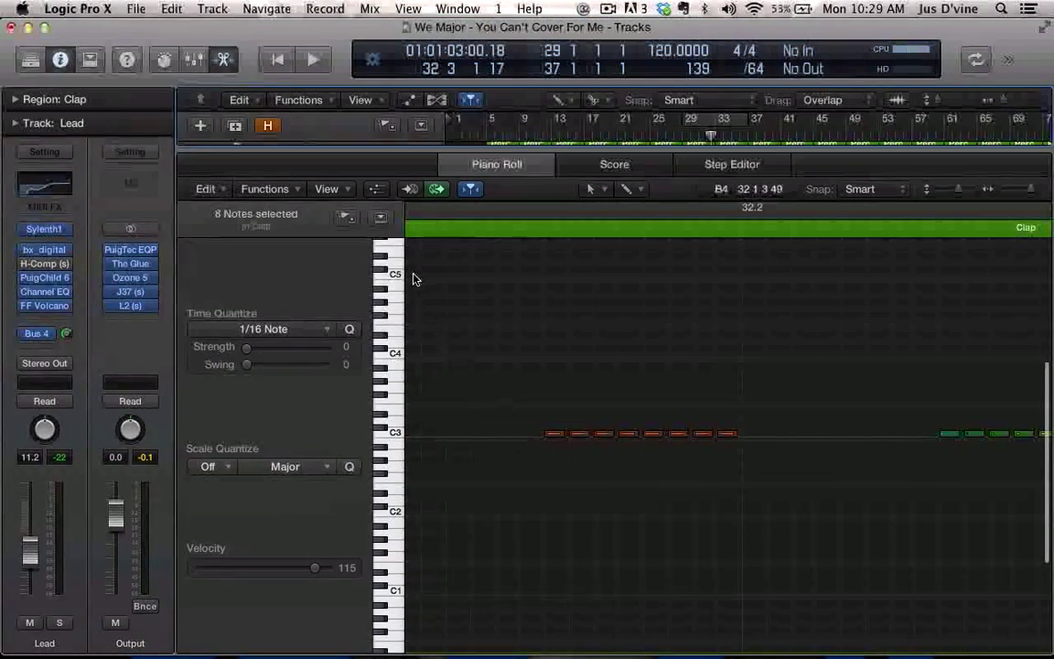
Step: Draw a rising Note Velocity line from about 67 to 119 across the eight clap notes
left_click(377, 189)
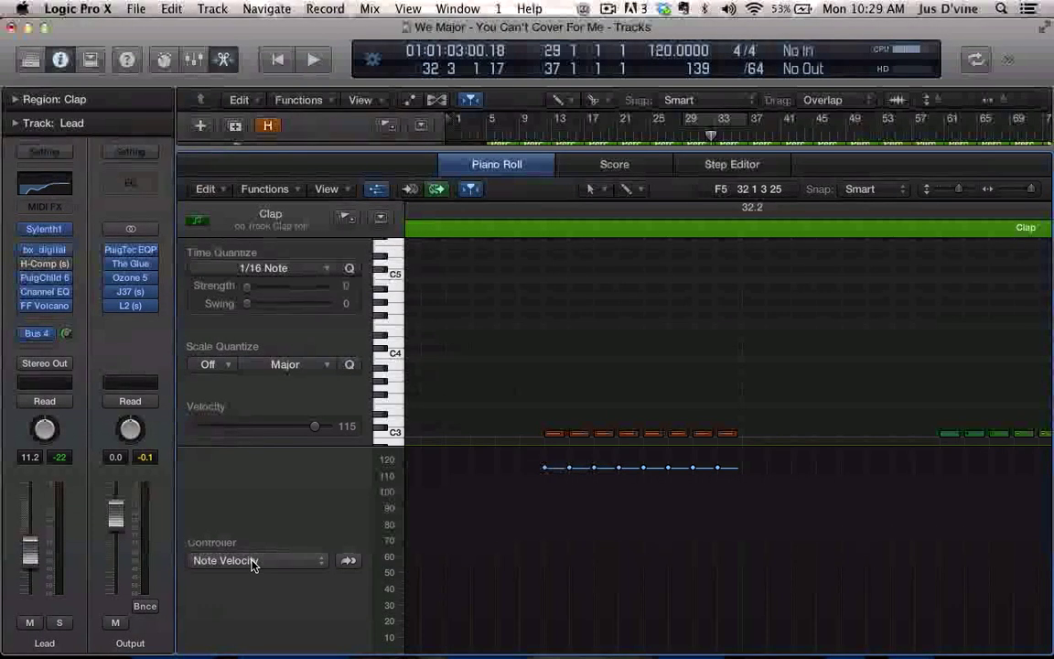
left_click(253, 563)
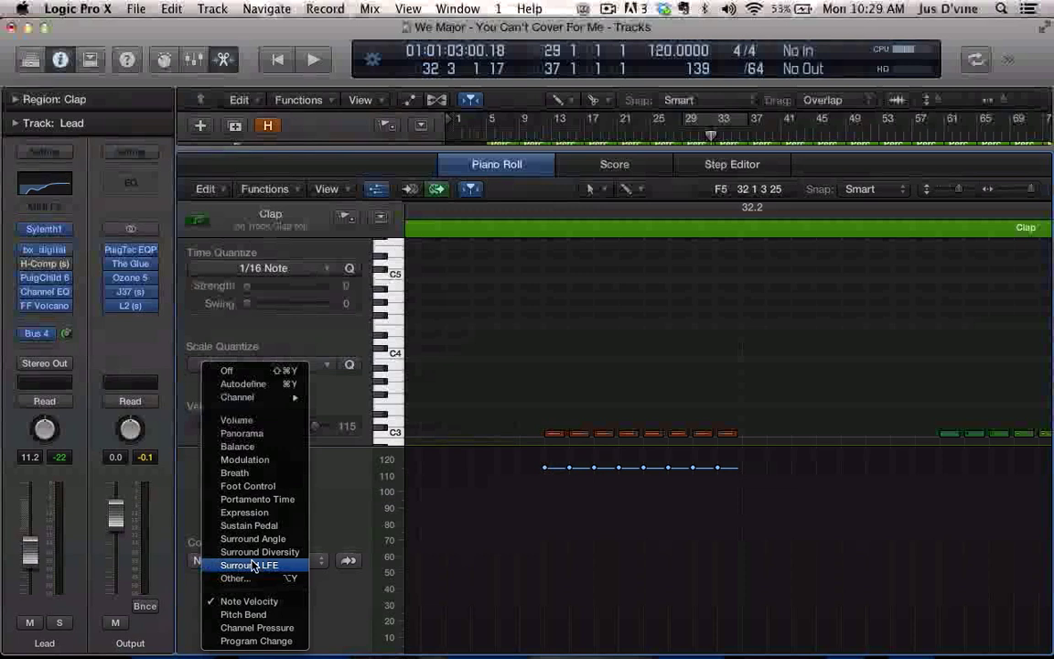
left_click(225, 601)
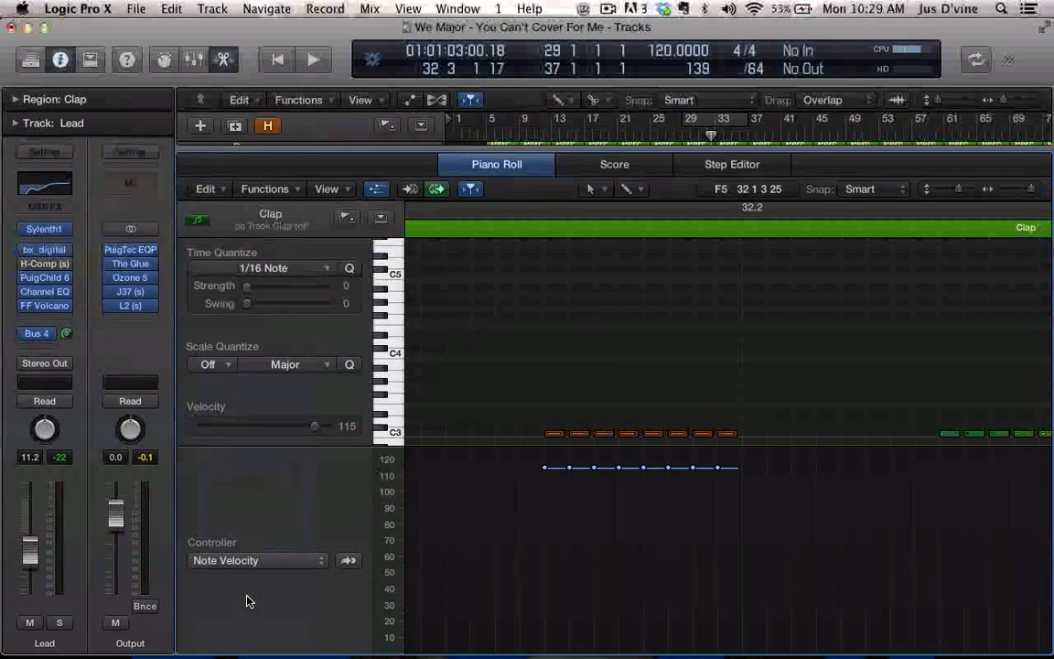
key("t")
key("p")
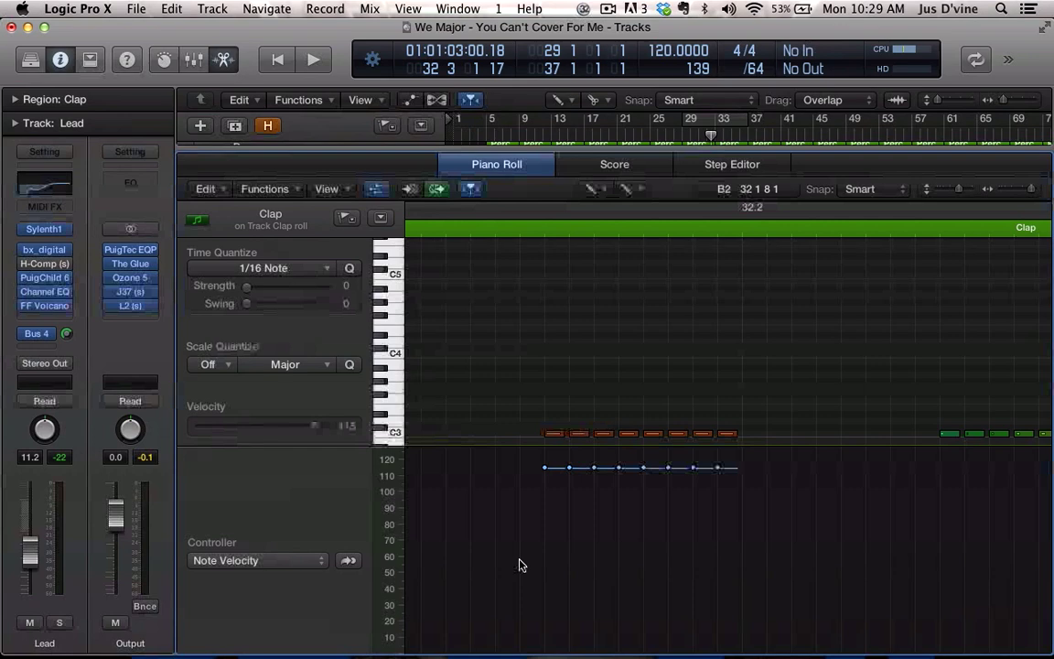
left_click_drag(446, 559, 804, 314)
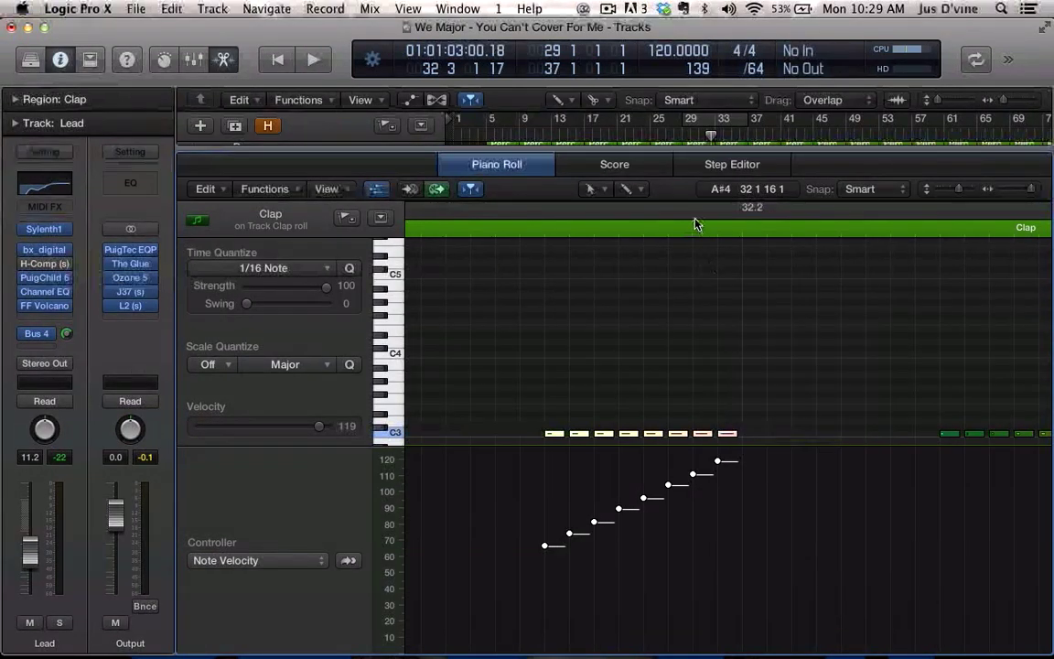
left_click(672, 137)
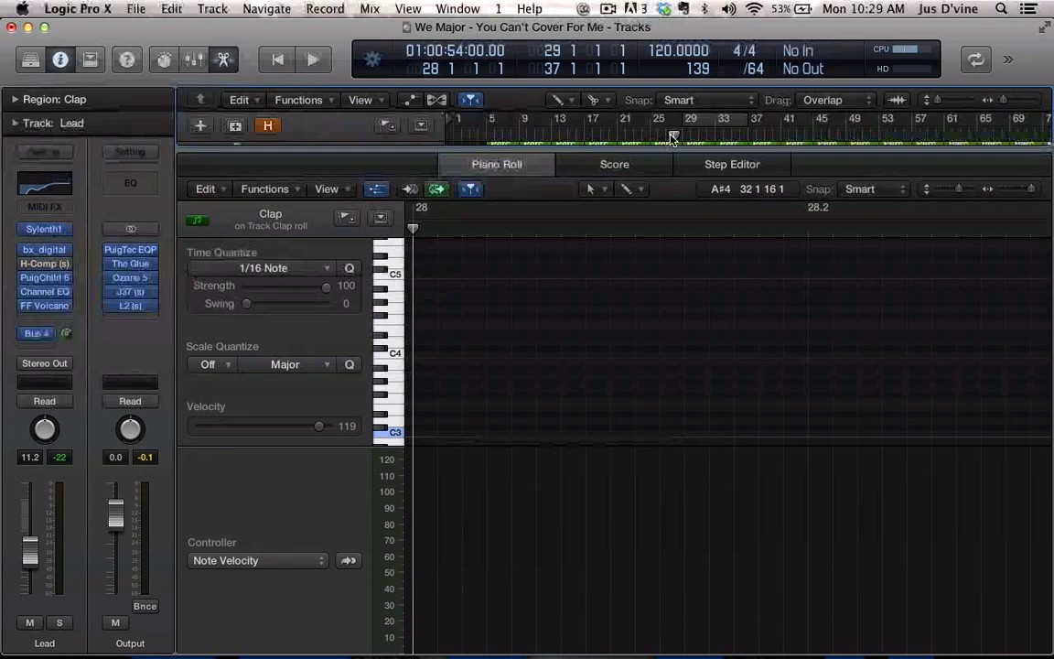
Step: Audition the clap roll from bar 28, showing and hiding the Mixer, then stop
key("space")
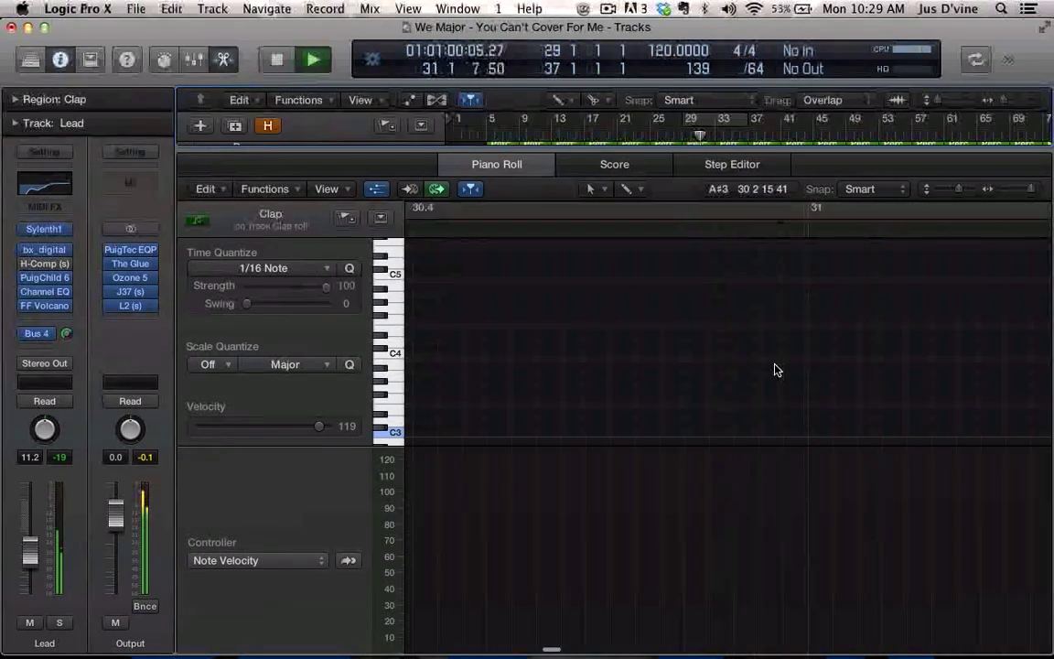
key("x")
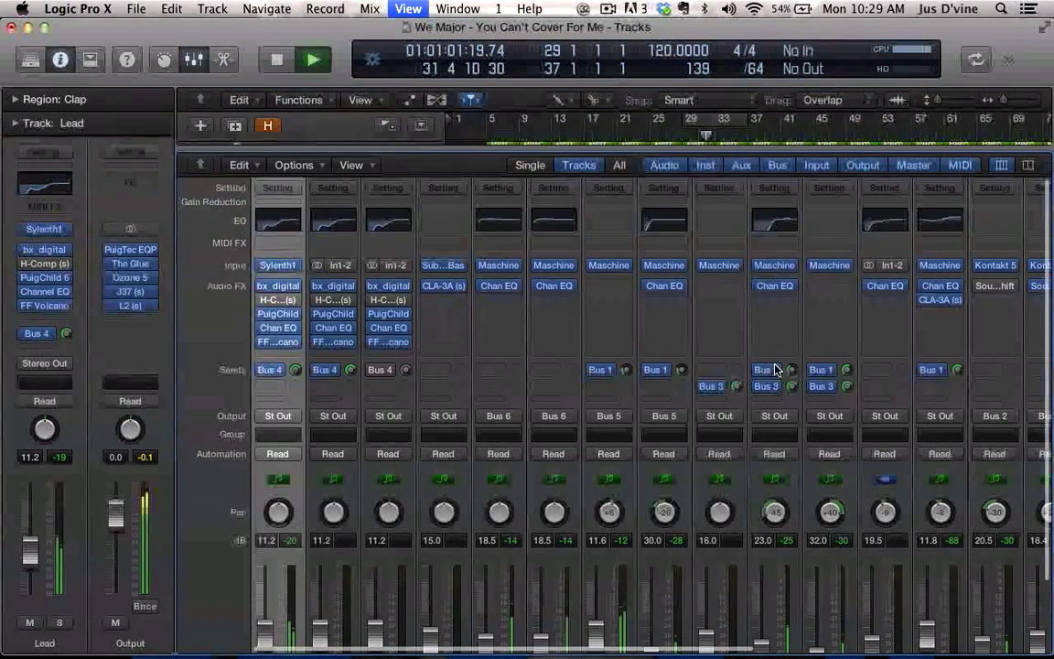
key("x")
key("space")
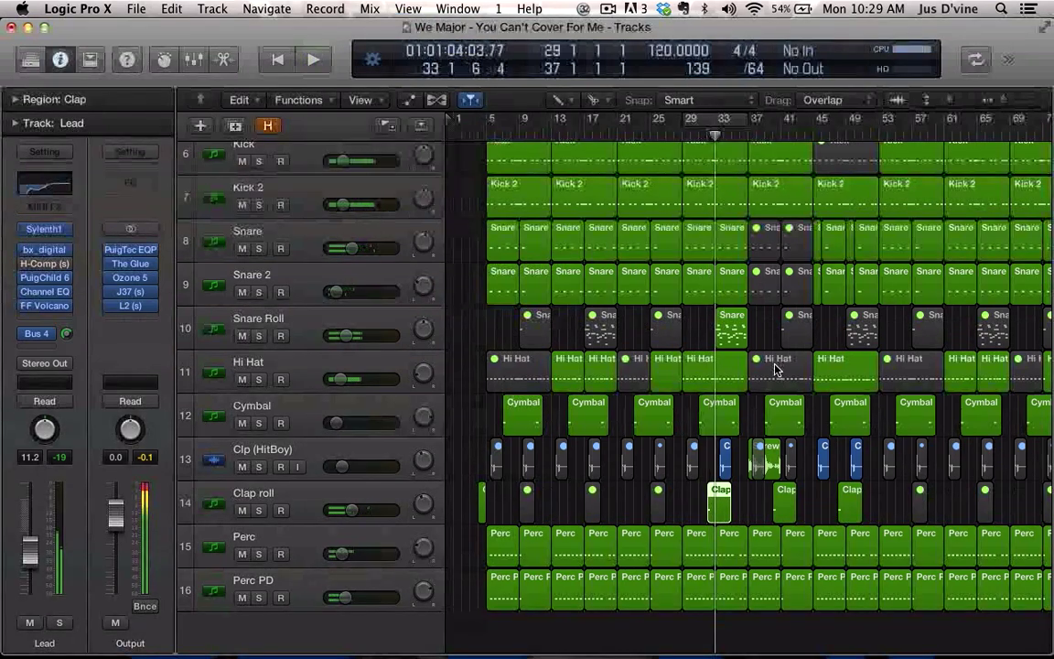
Step: Select the Clap roll track and show the Rvrb aux strip fed by its Bus 1 send
left_click(322, 491)
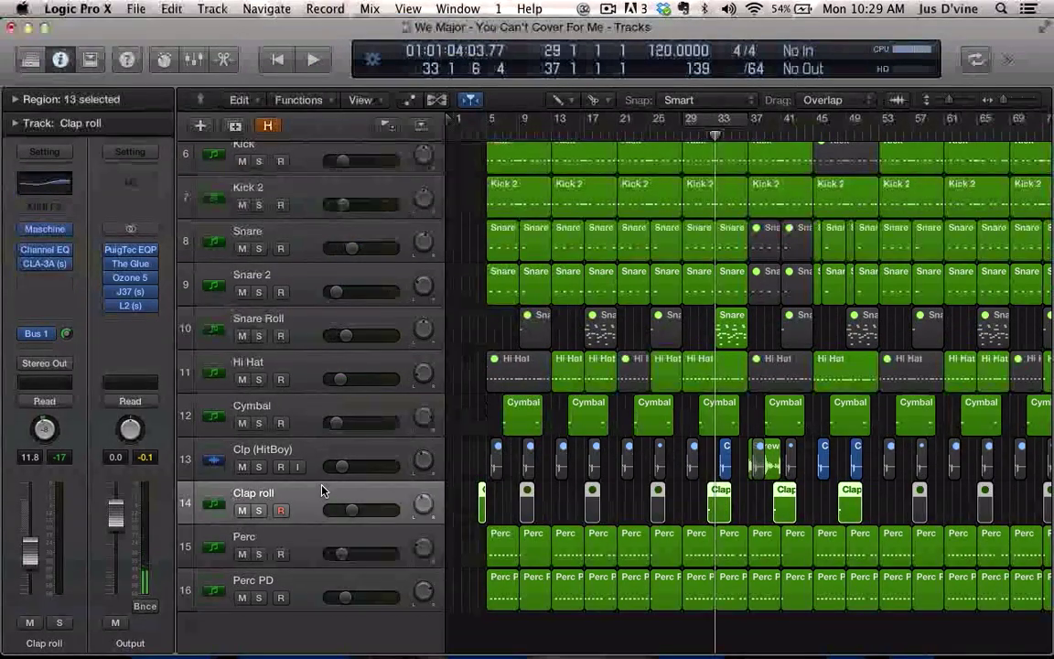
left_click(50, 341)
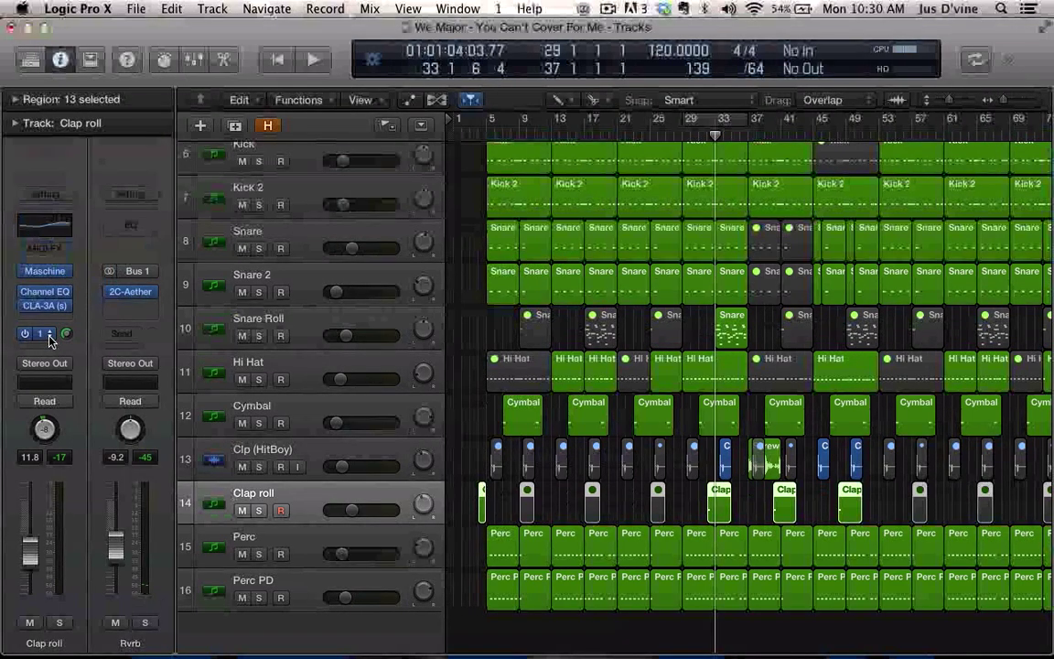